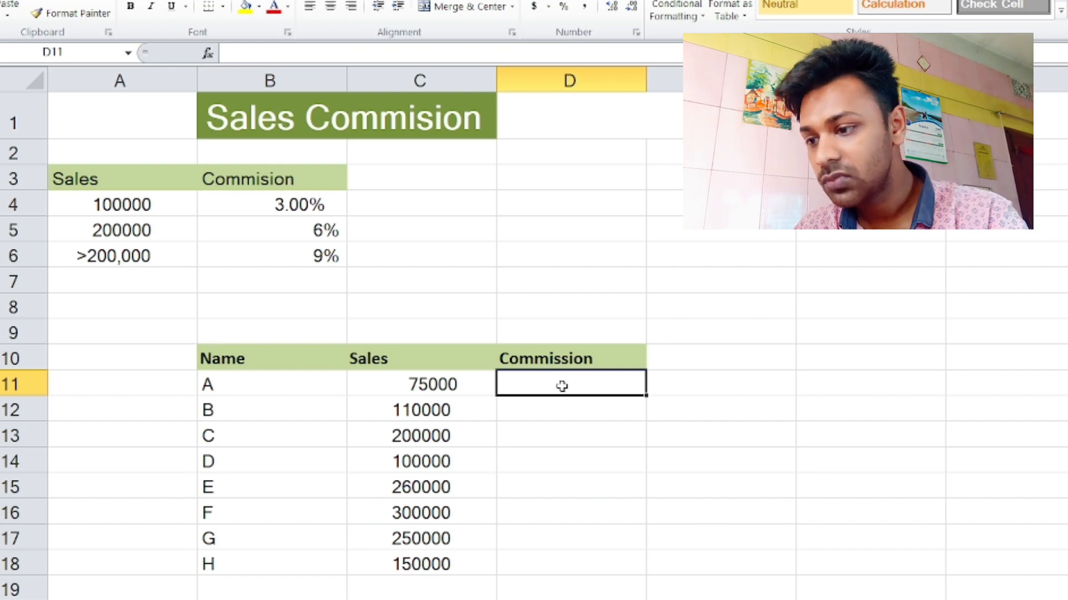
# - Start an IF formula in D11 with the logical test C11<=A4
pyautogui.write('=if')
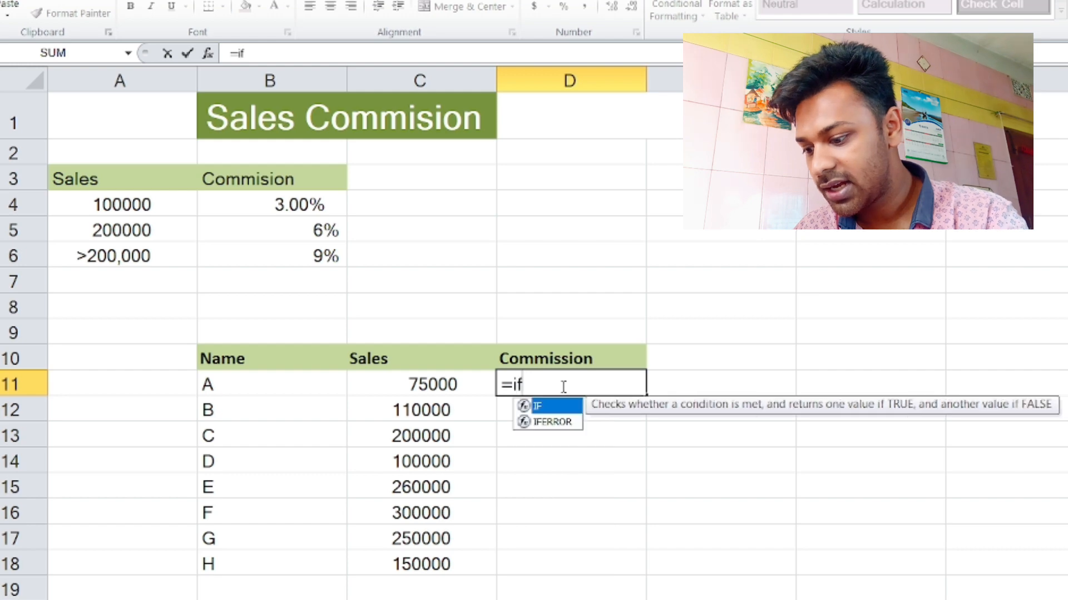
pyautogui.write('(')
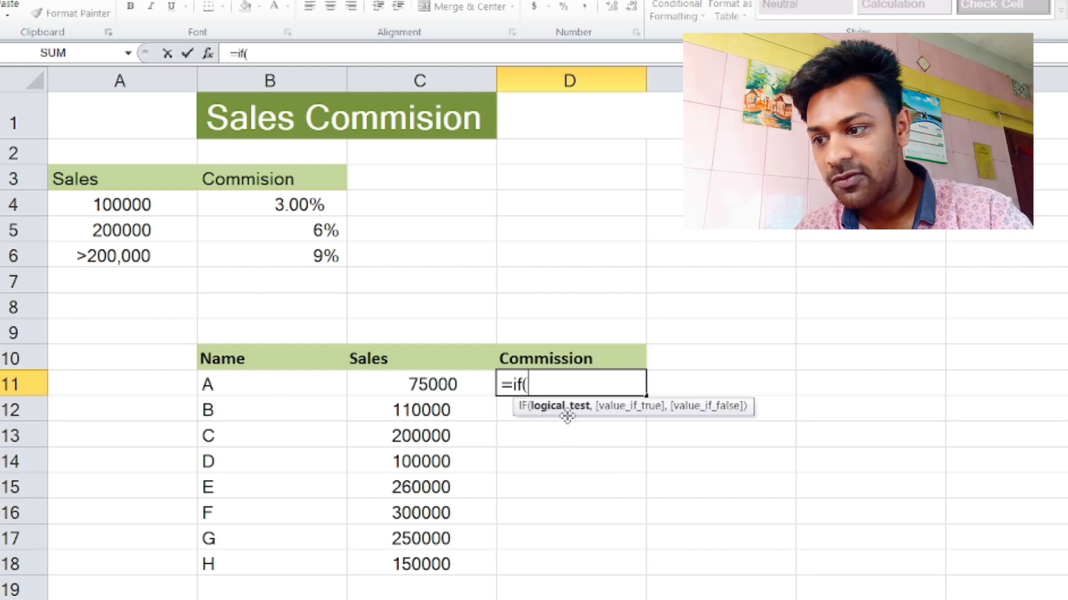
pyautogui.click(427, 385)
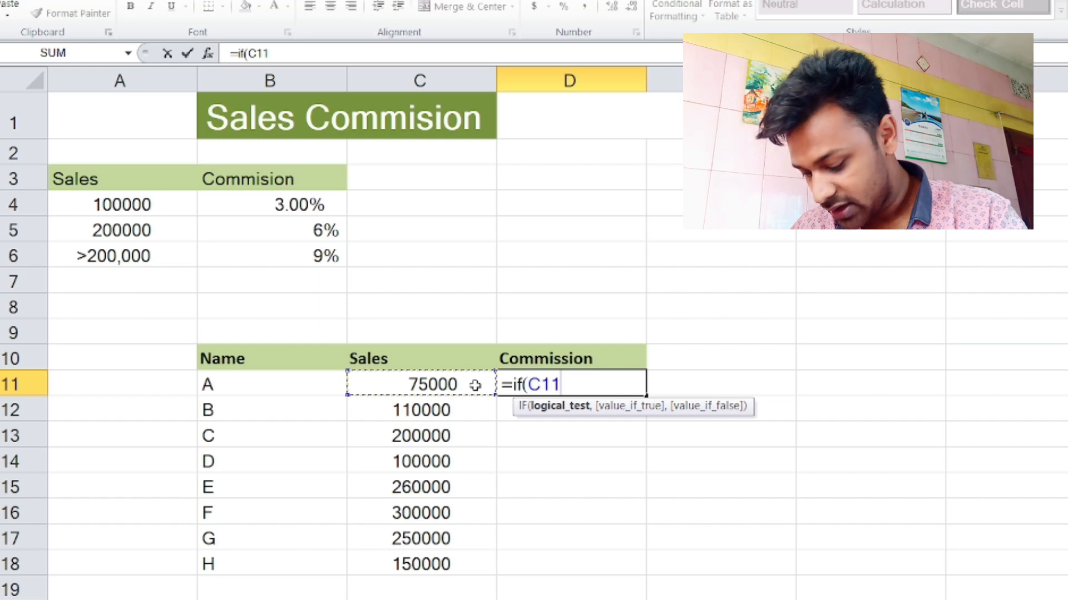
pyautogui.write('<')
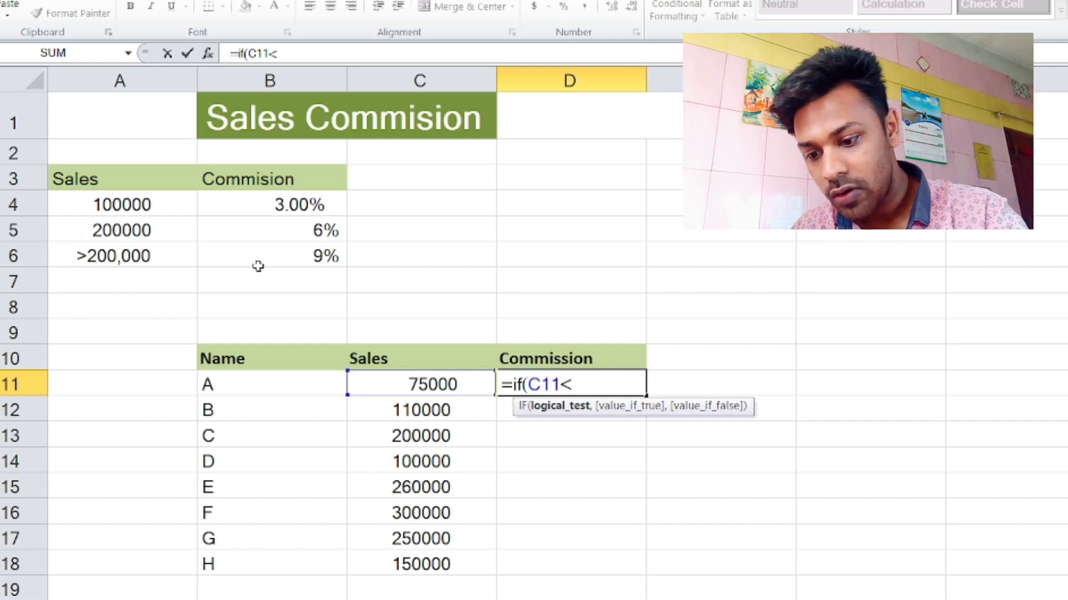
pyautogui.write('=')
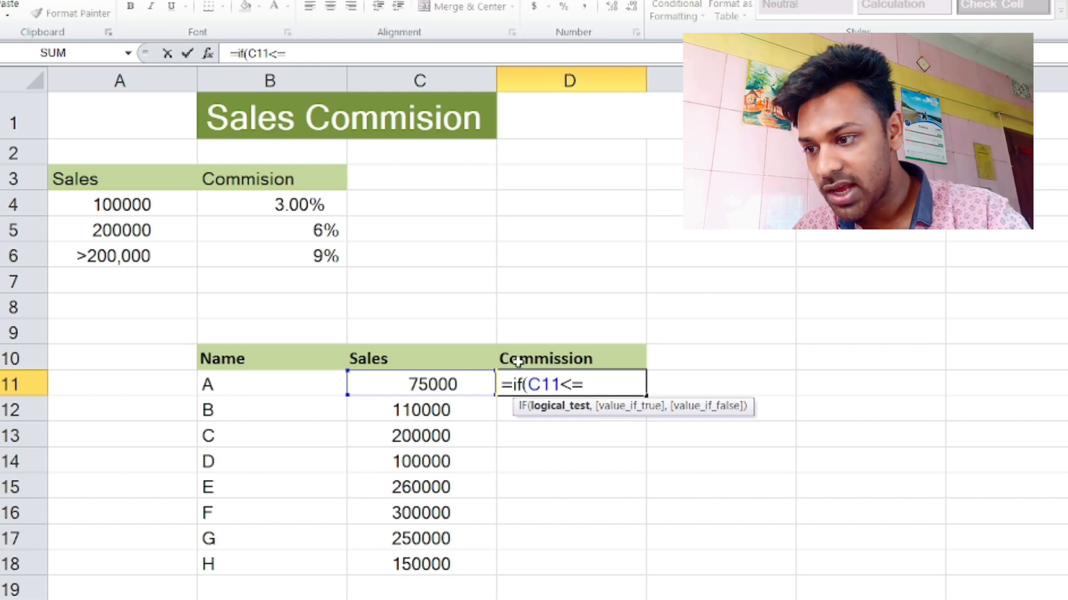
pyautogui.click(109, 204)
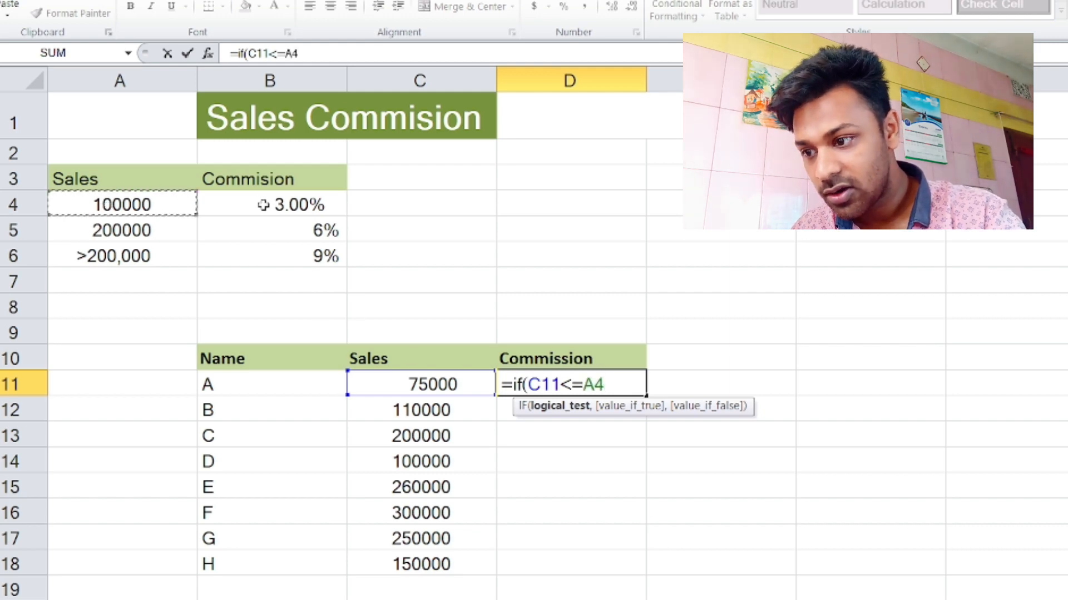
pyautogui.write(',')
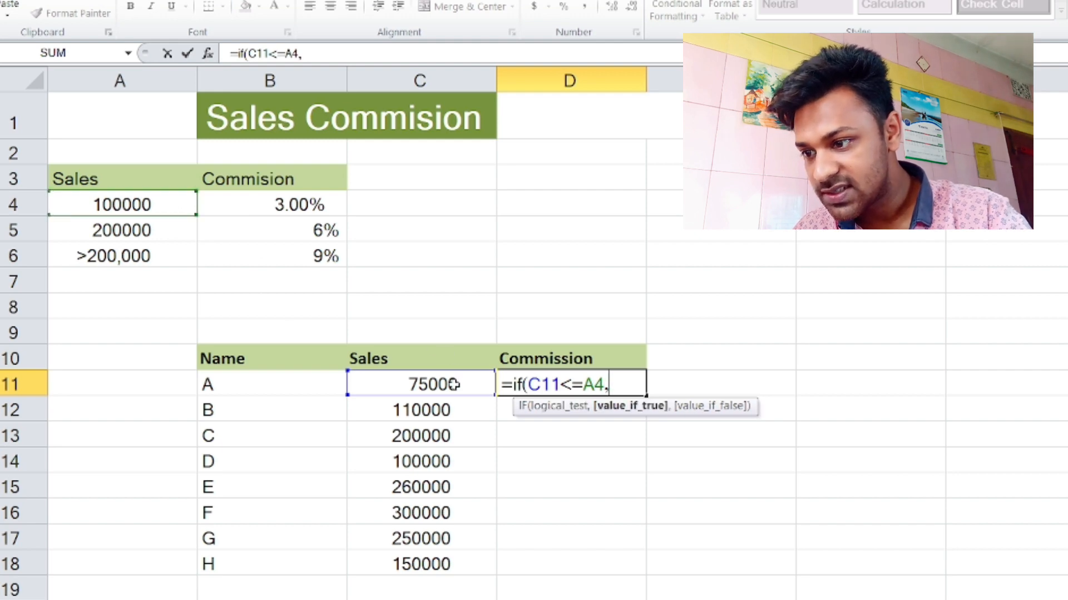
# - Enter C11*B4 as the value if true of the IF formula in D11
pyautogui.click(430, 384)
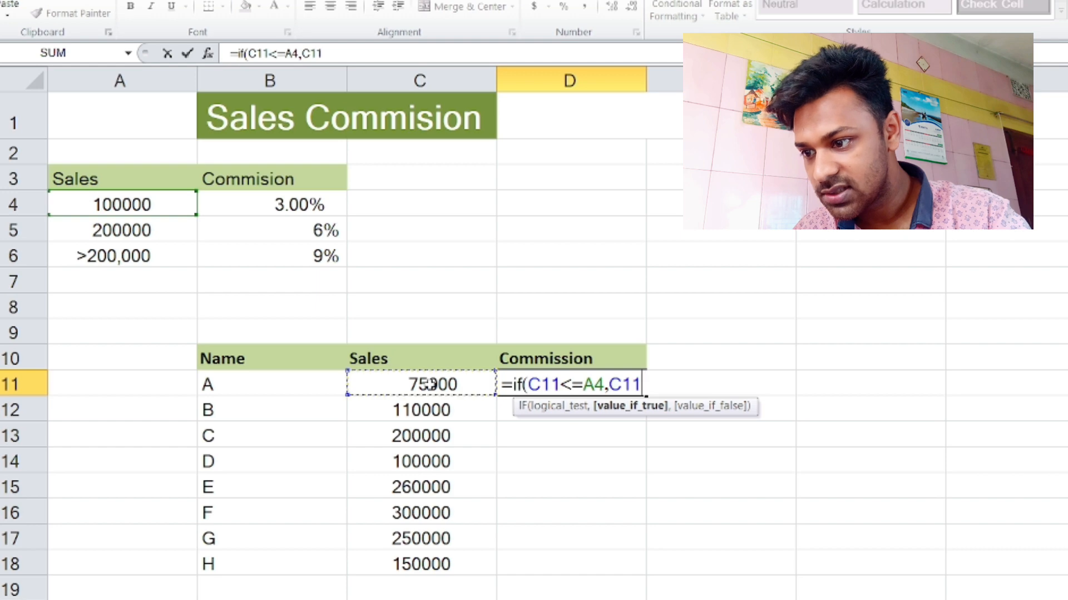
pyautogui.write('*')
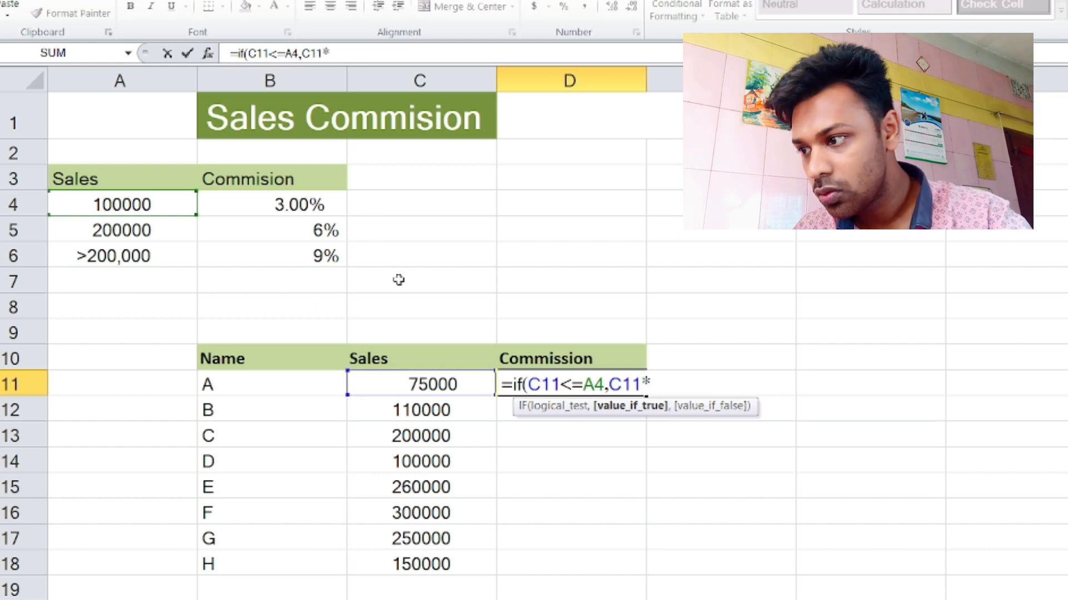
pyautogui.click(295, 206)
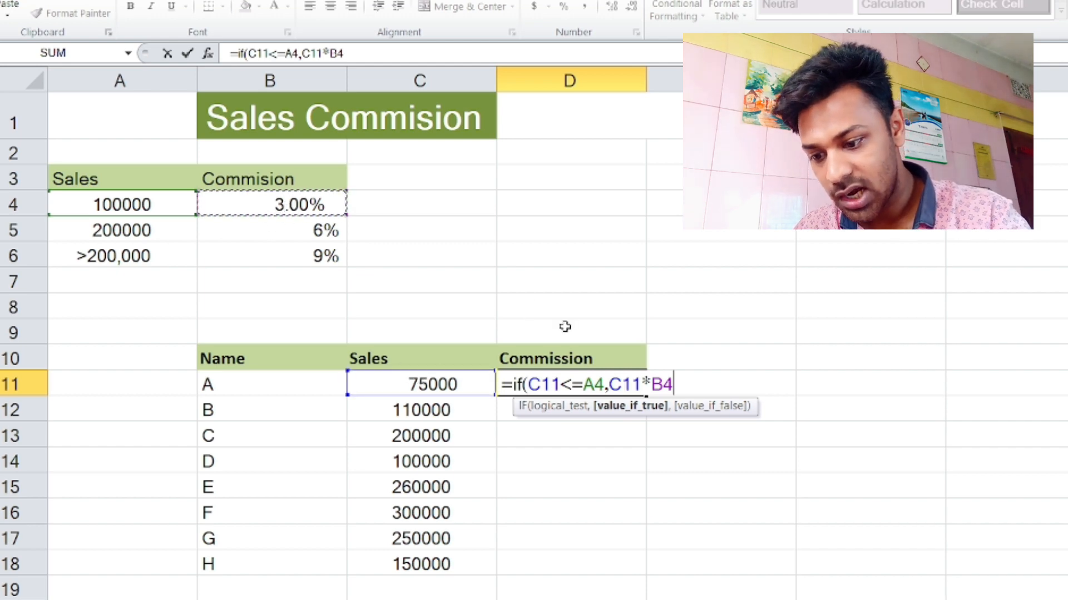
pyautogui.write(',')
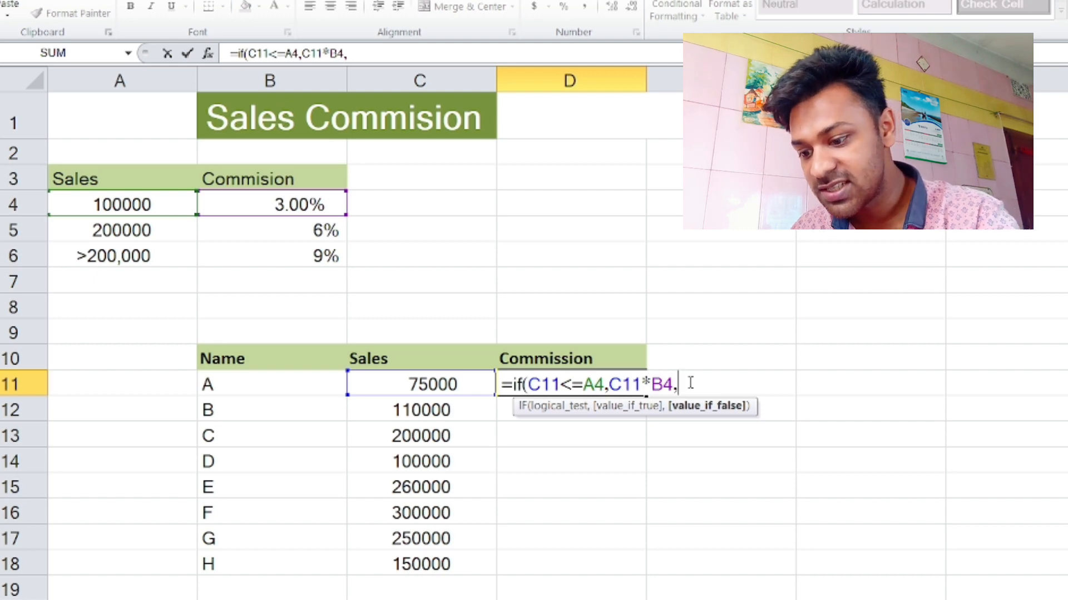
# - Nest a second IF as the value if false, starting its test with an AND function whose first condition is C11>A4
pyautogui.write('if')
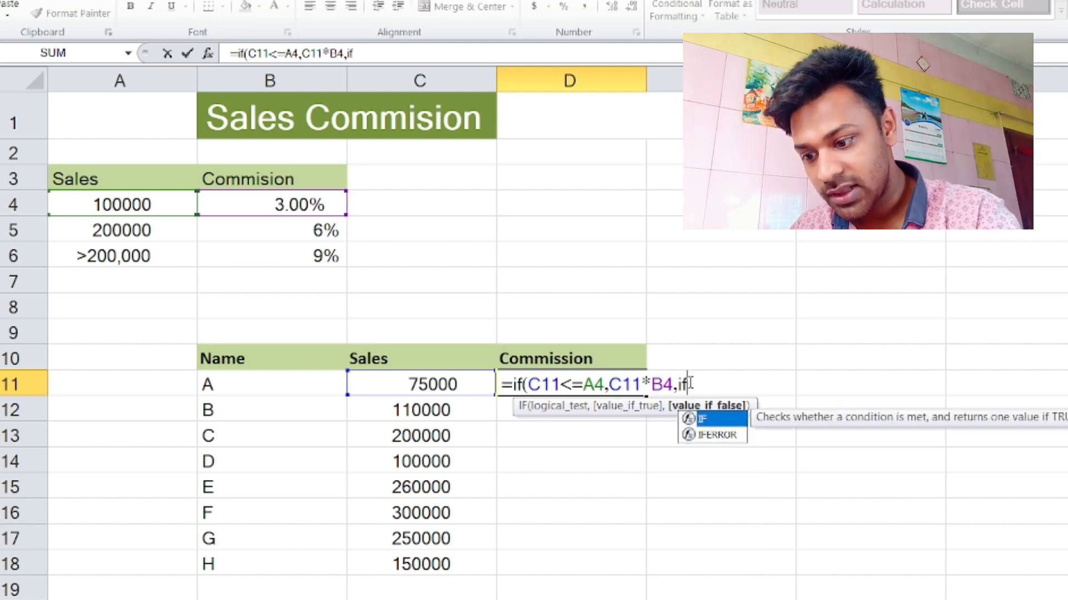
pyautogui.write('(')
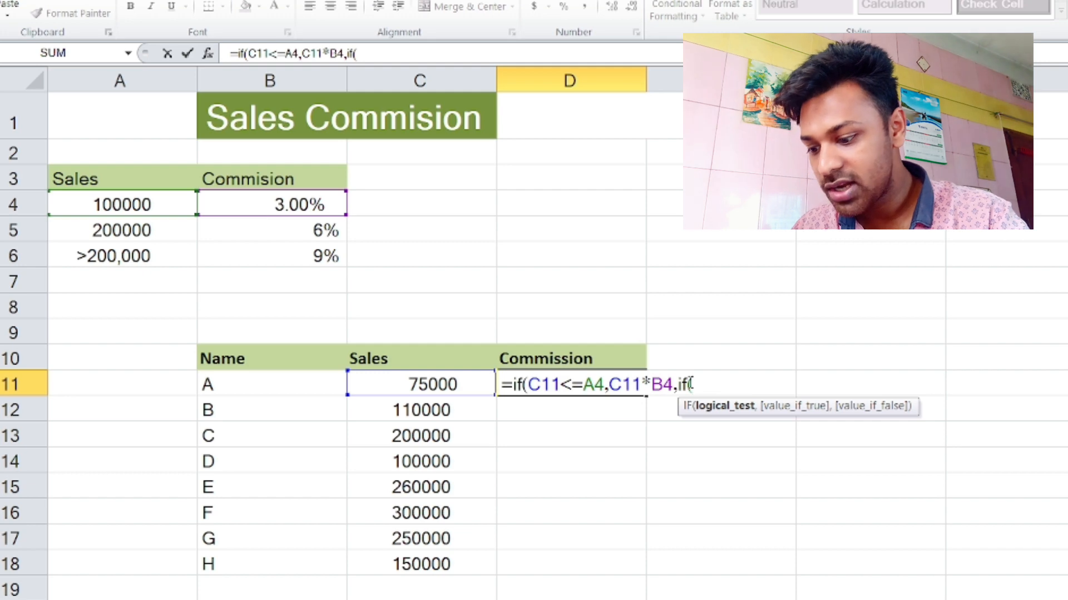
pyautogui.write('and')
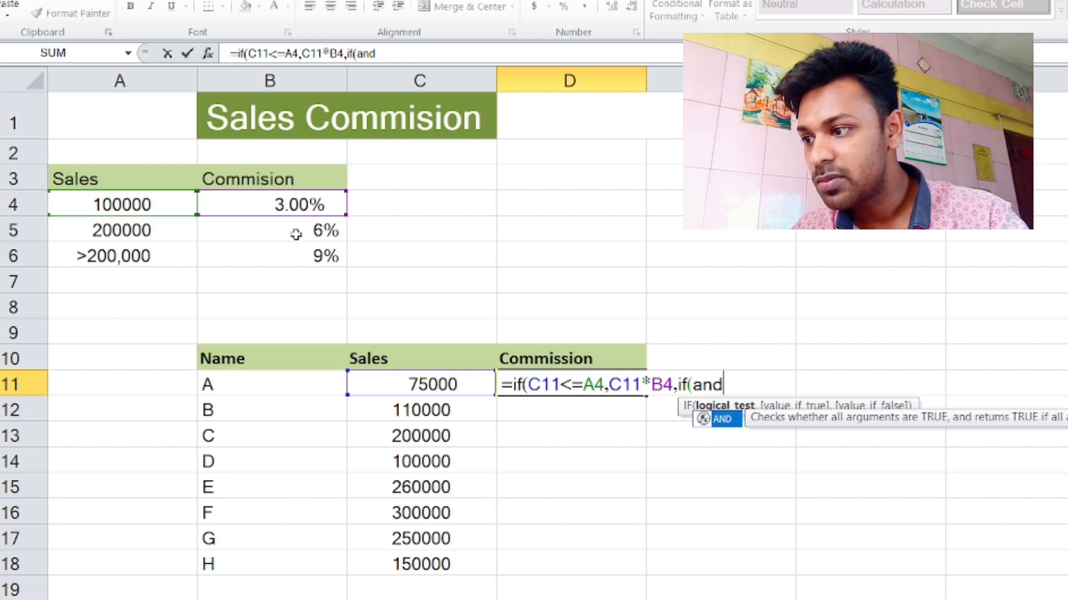
pyautogui.press('Escape')
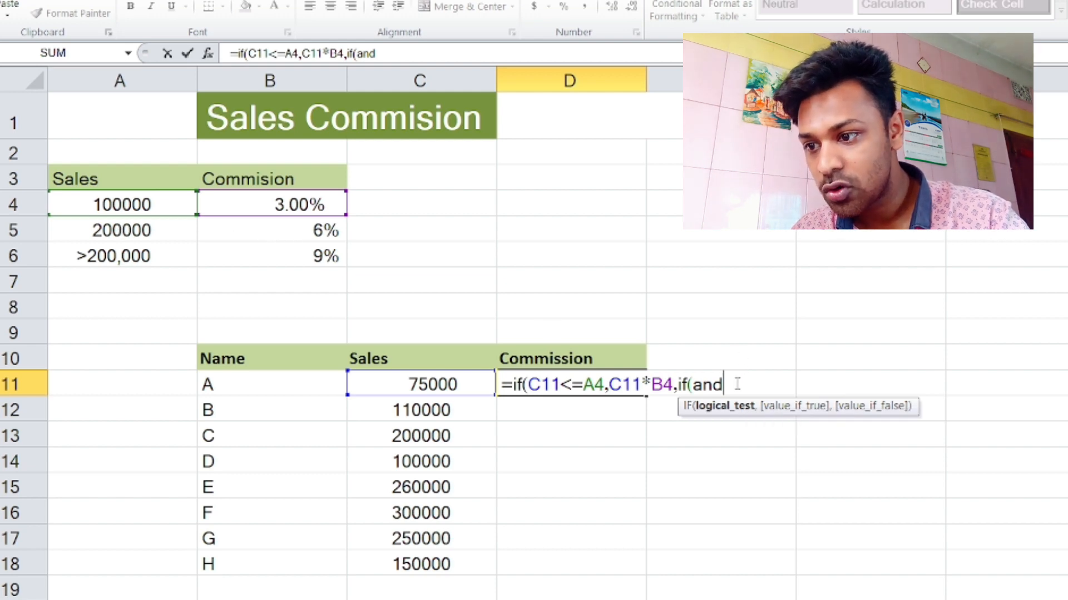
pyautogui.write('(')
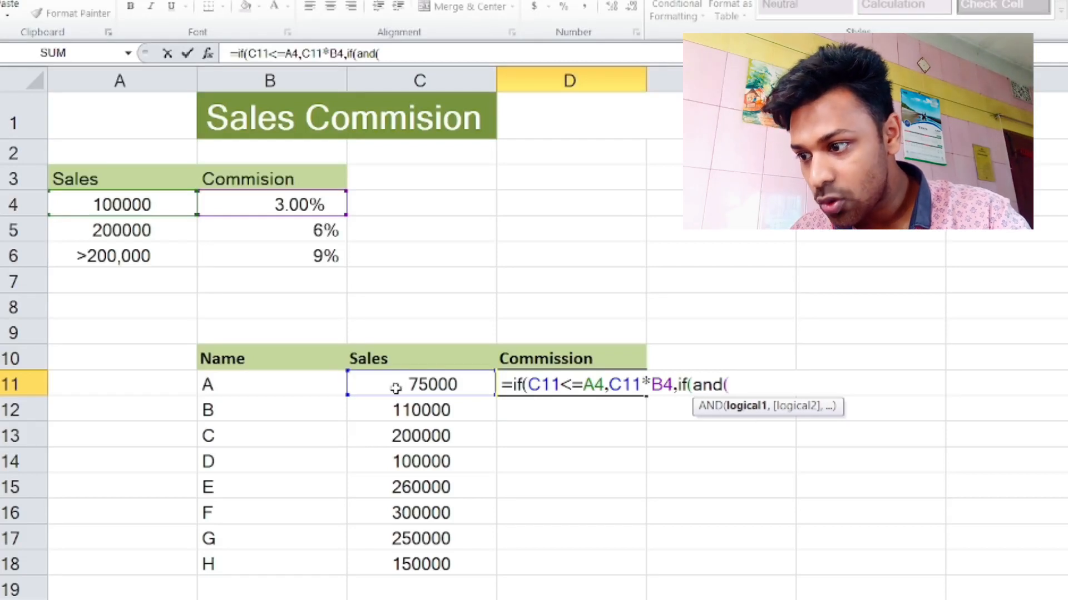
pyautogui.click(426, 385)
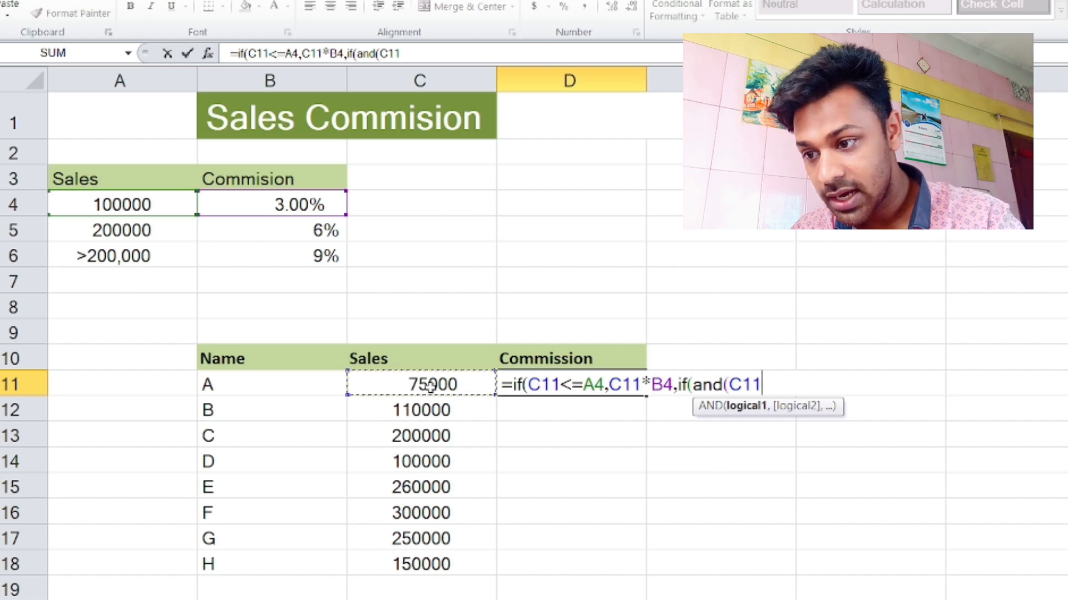
pyautogui.write('>')
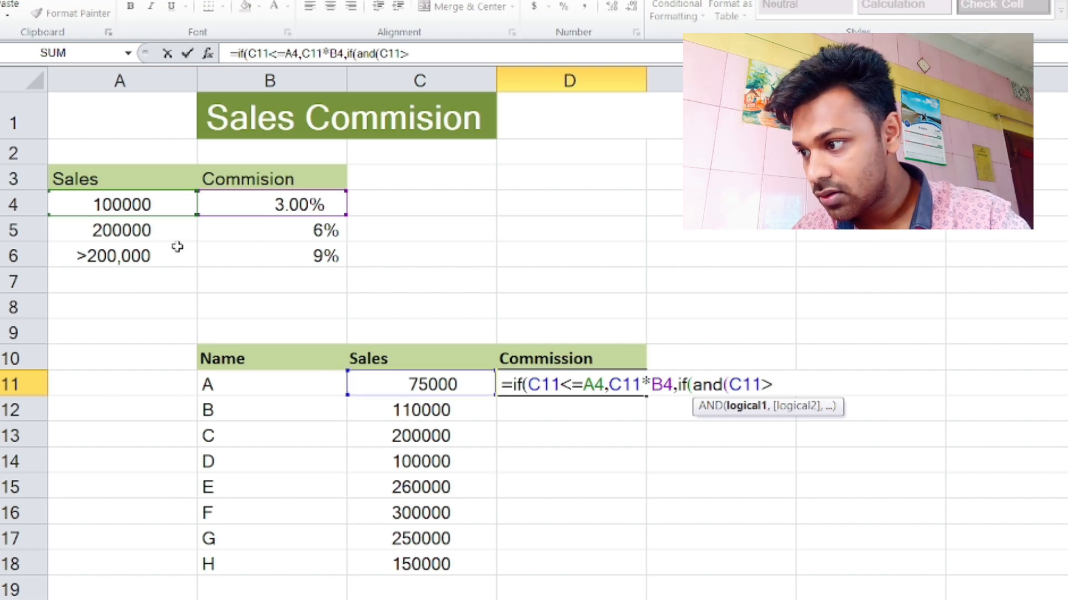
pyautogui.click(141, 205)
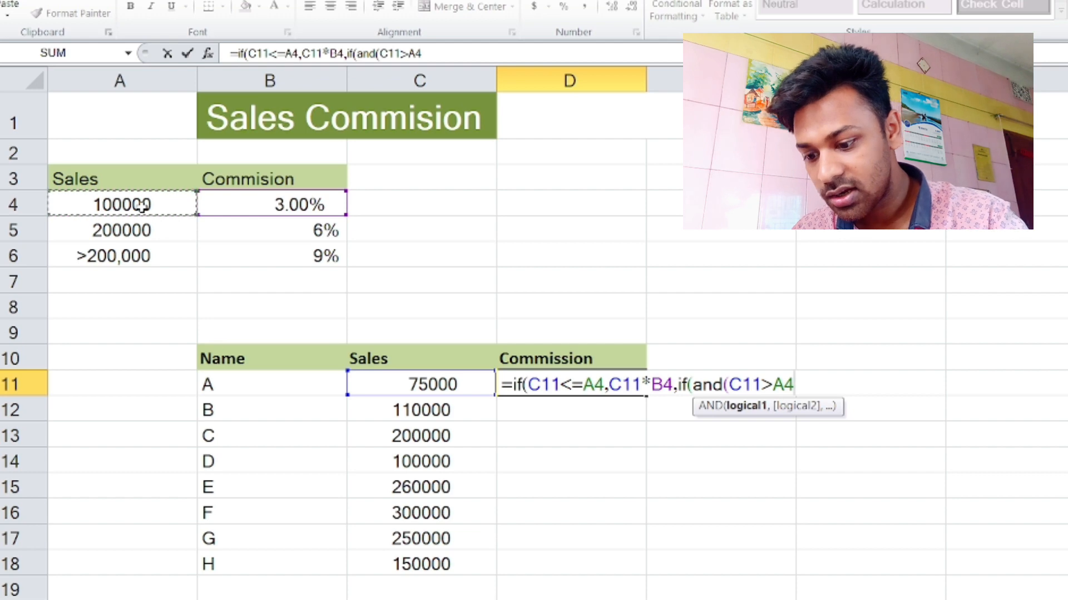
pyautogui.write(',')
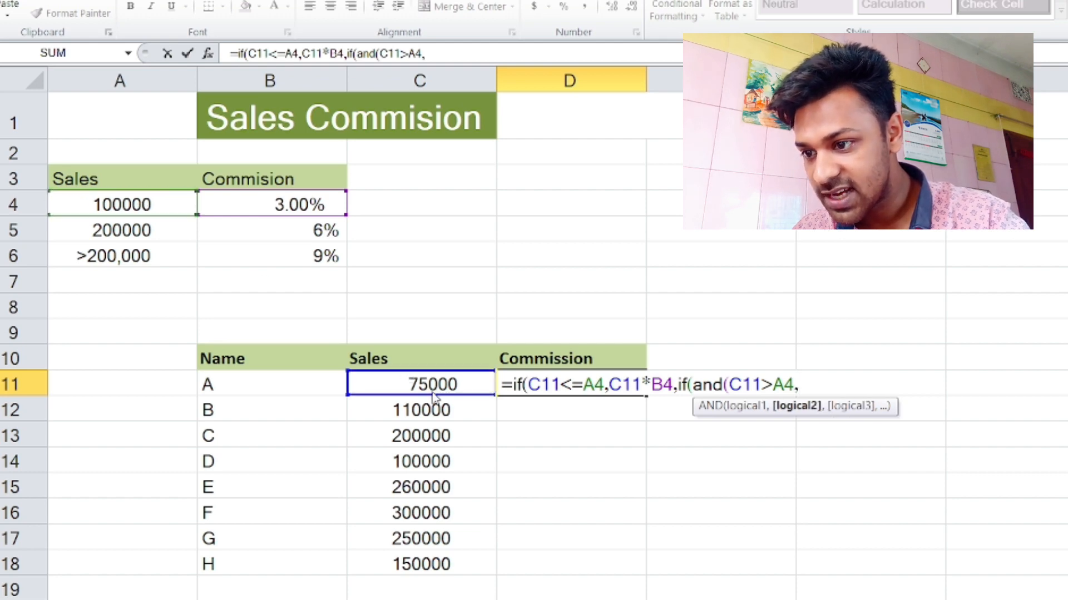
# - Add C11<=A5 as the second AND condition and close the AND function
pyautogui.click(408, 388)
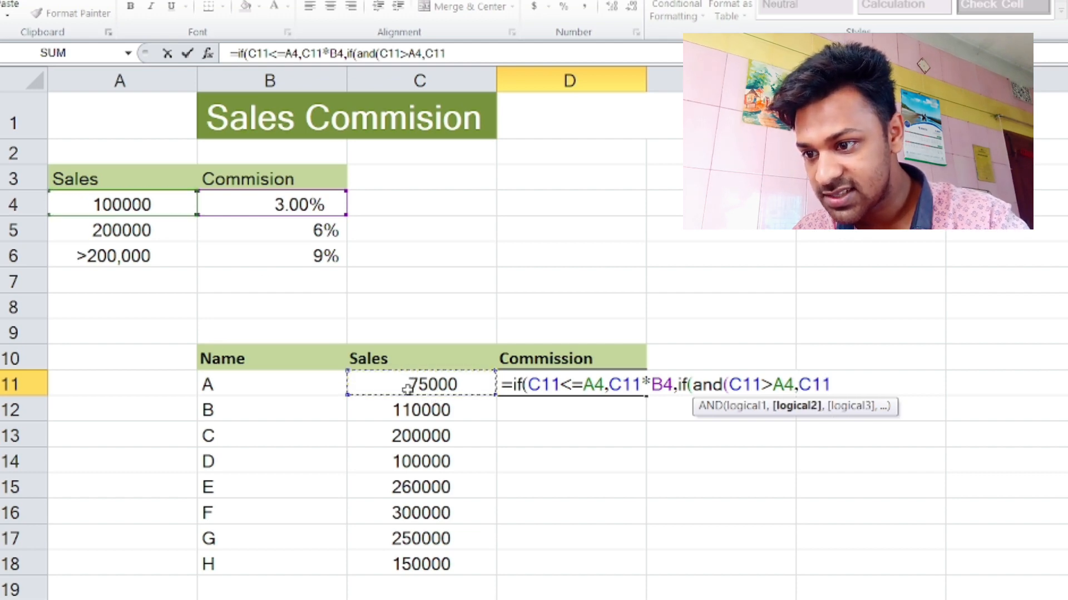
pyautogui.write('<')
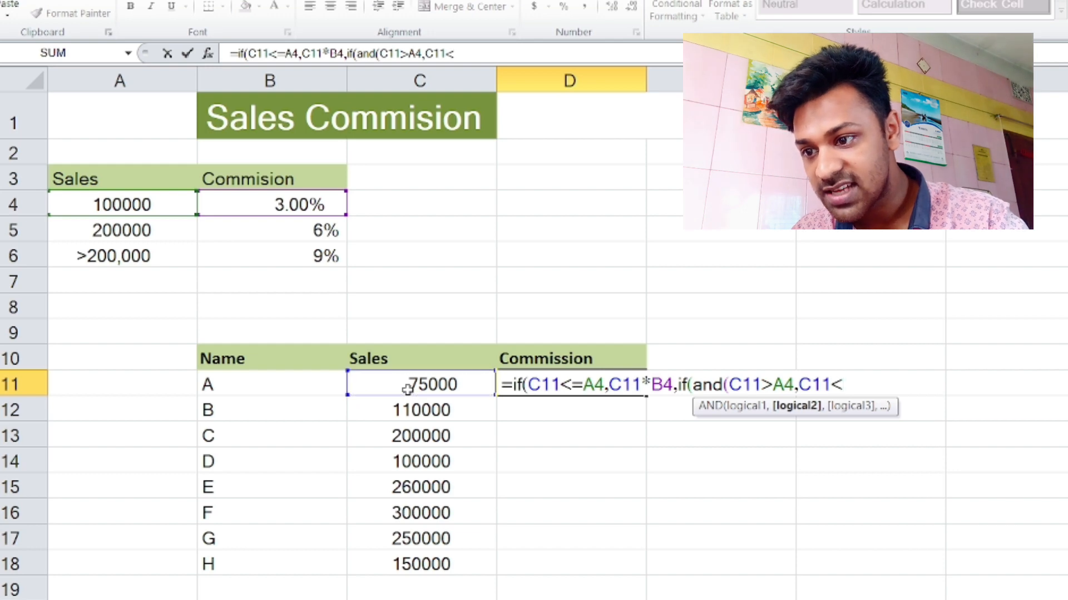
pyautogui.write('=')
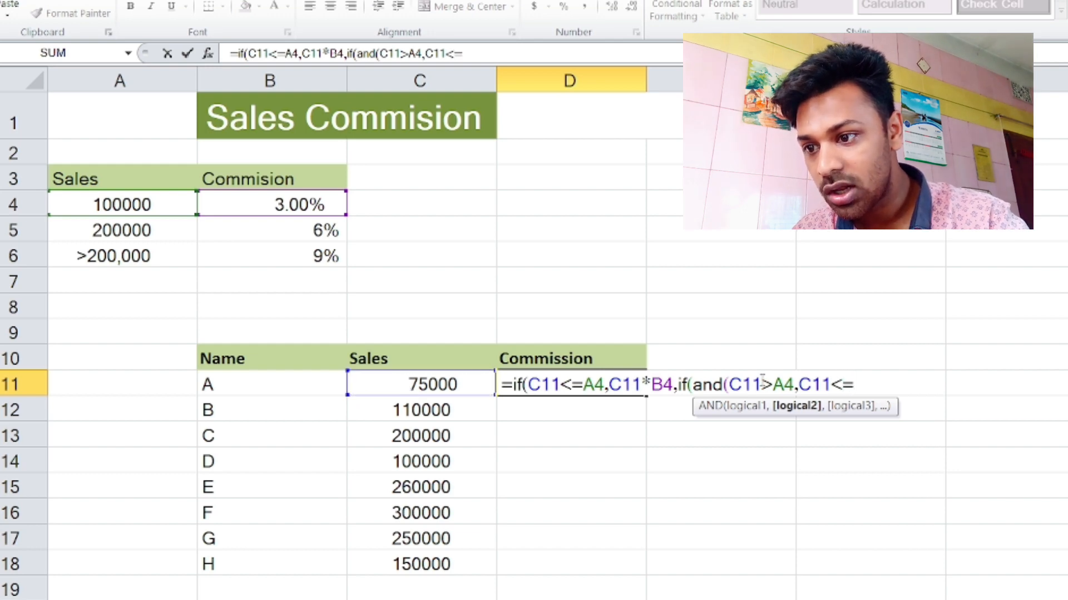
pyautogui.click(133, 233)
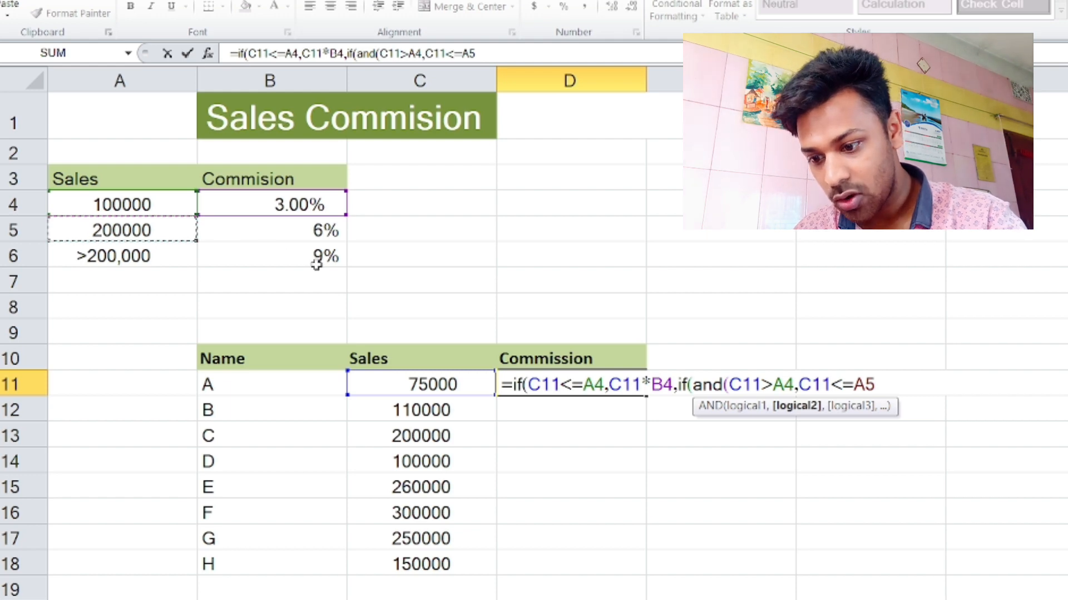
pyautogui.write(')')
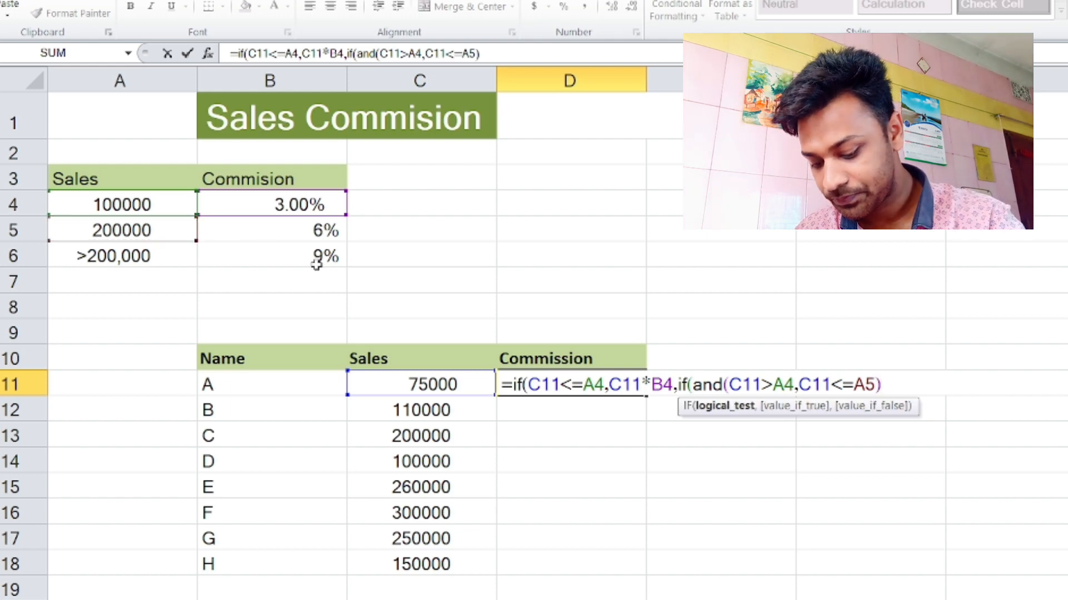
pyautogui.write(',')
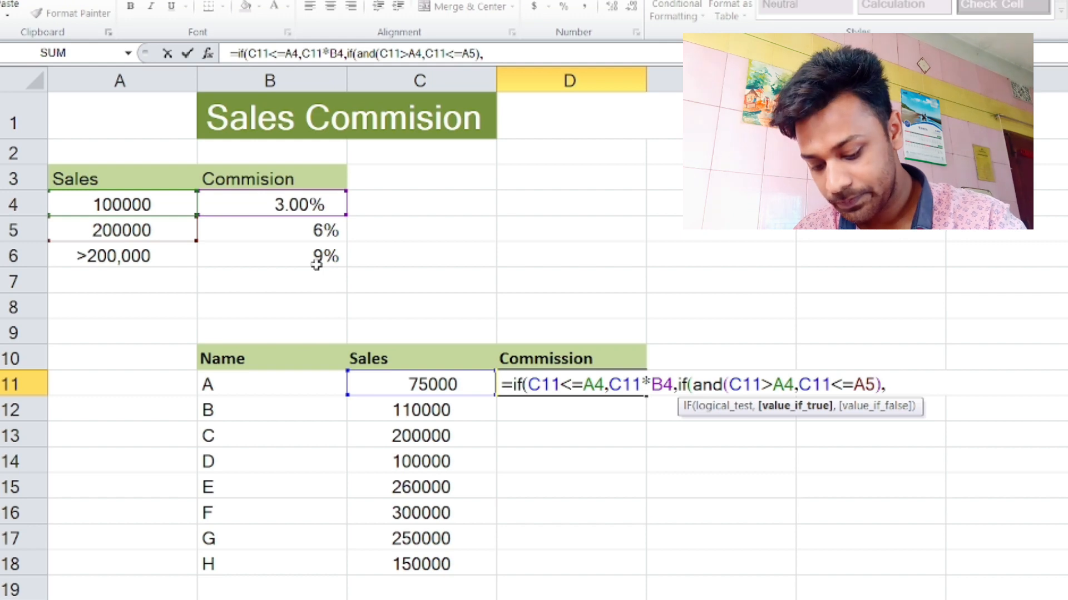
# - Enter C11*B5 as the value if true of the nested IF
pyautogui.click(442, 385)
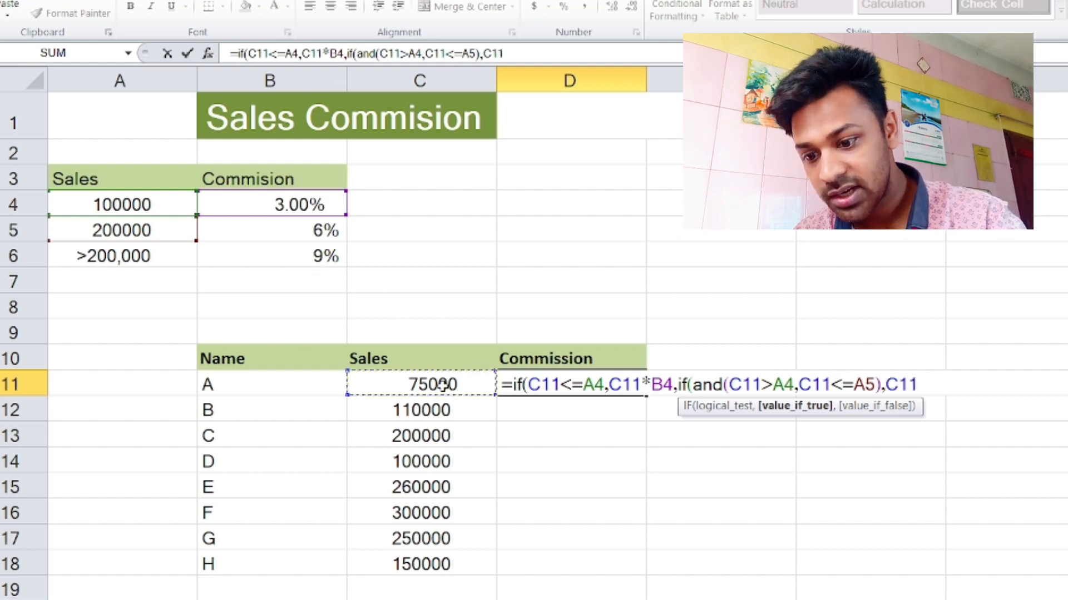
pyautogui.write('*')
pyautogui.click(293, 239)
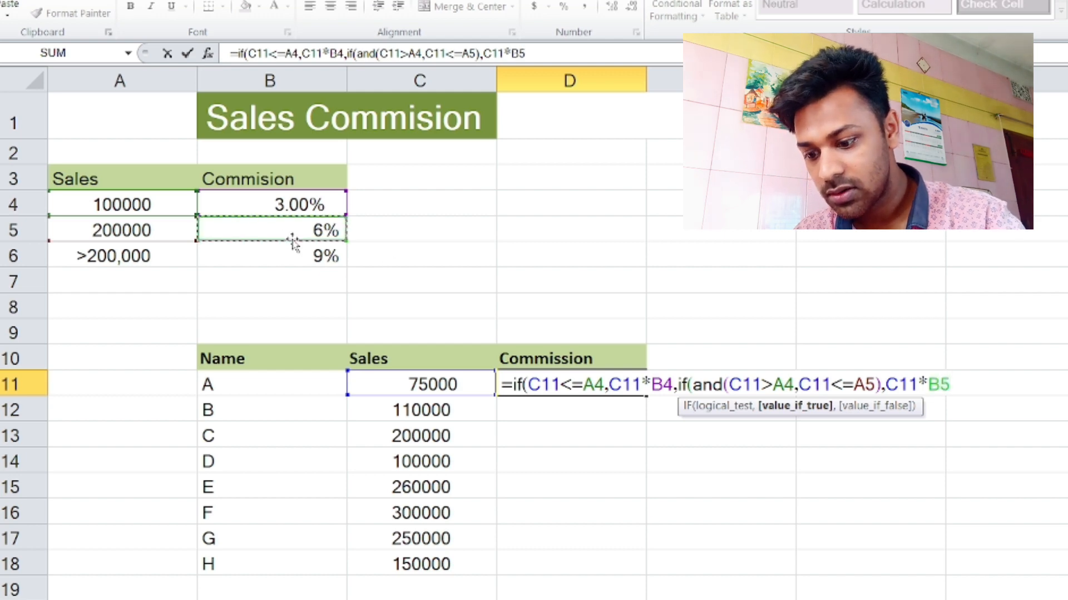
pyautogui.write(',')
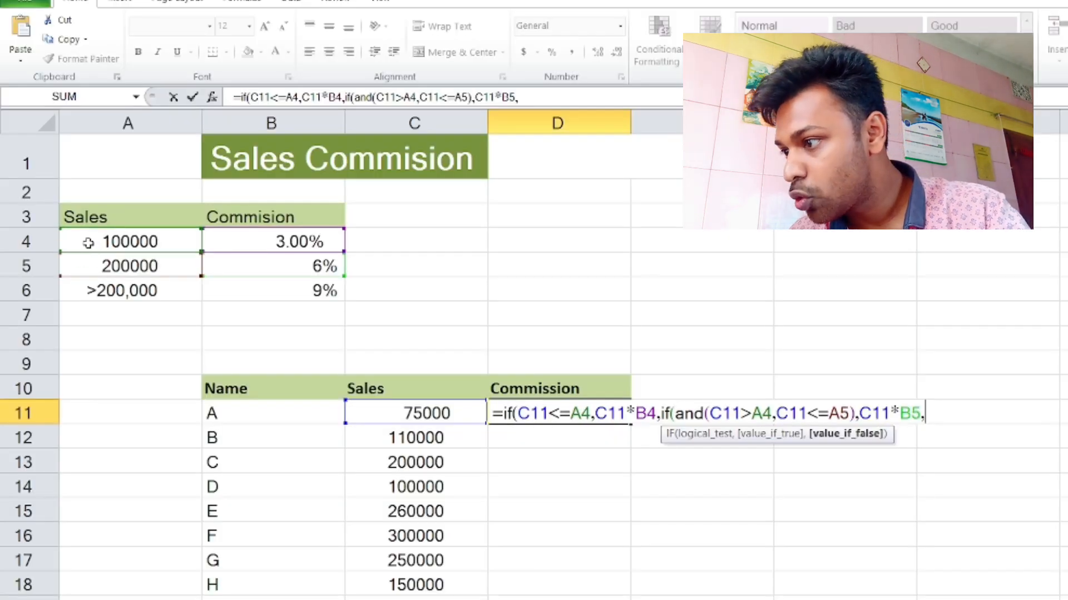
pyautogui.click(91, 261)
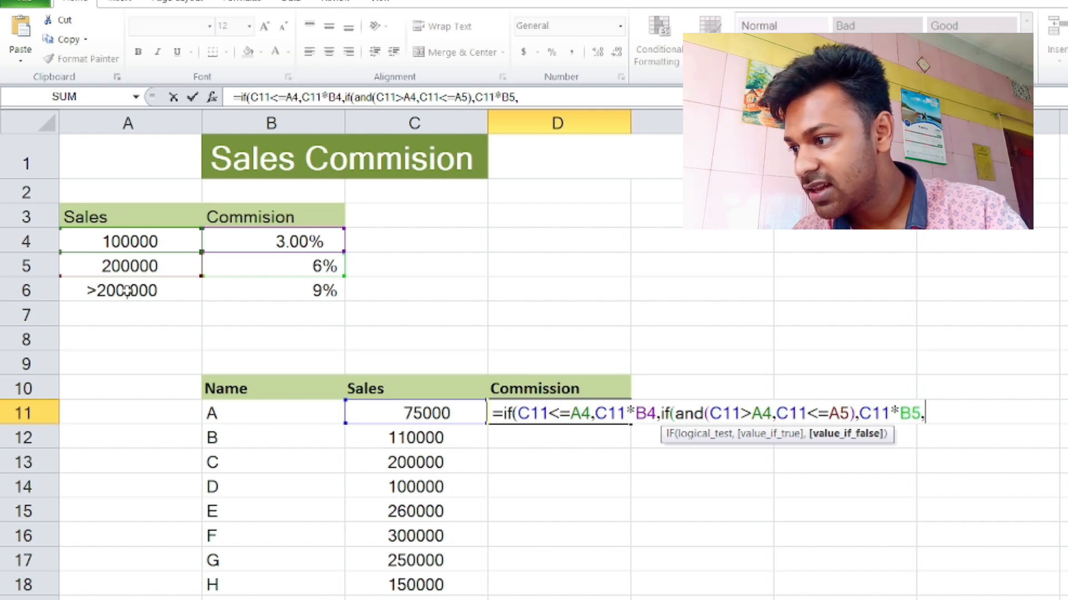
pyautogui.click(285, 293)
pyautogui.press('BackSpace')
pyautogui.press('BackSpace')
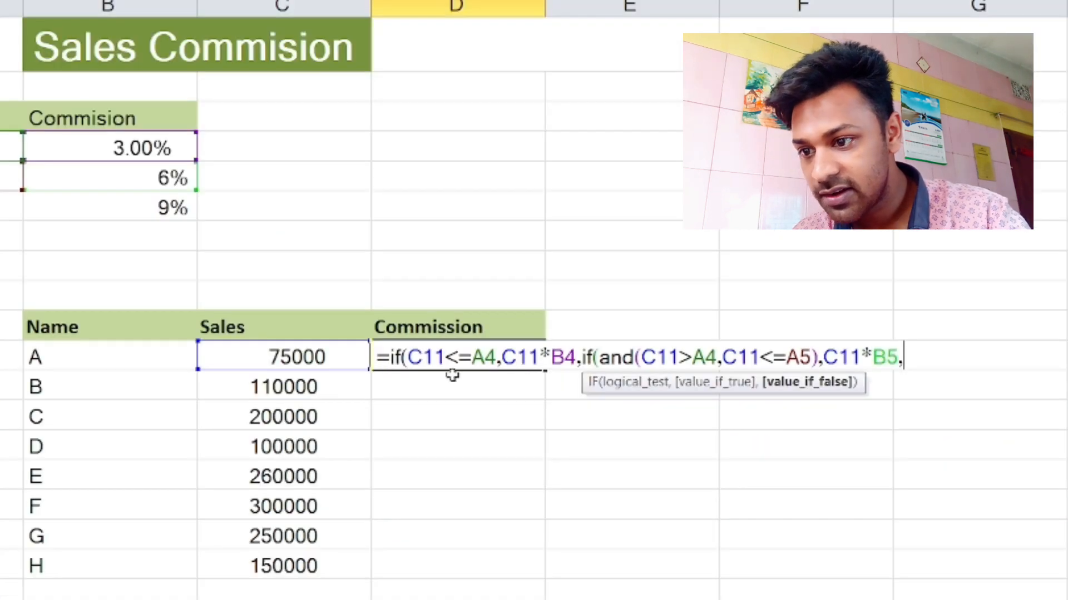
# - Enter C11*B6 as the value if false of the nested IF and close both IF functions
pyautogui.click(275, 357)
pyautogui.write('*')
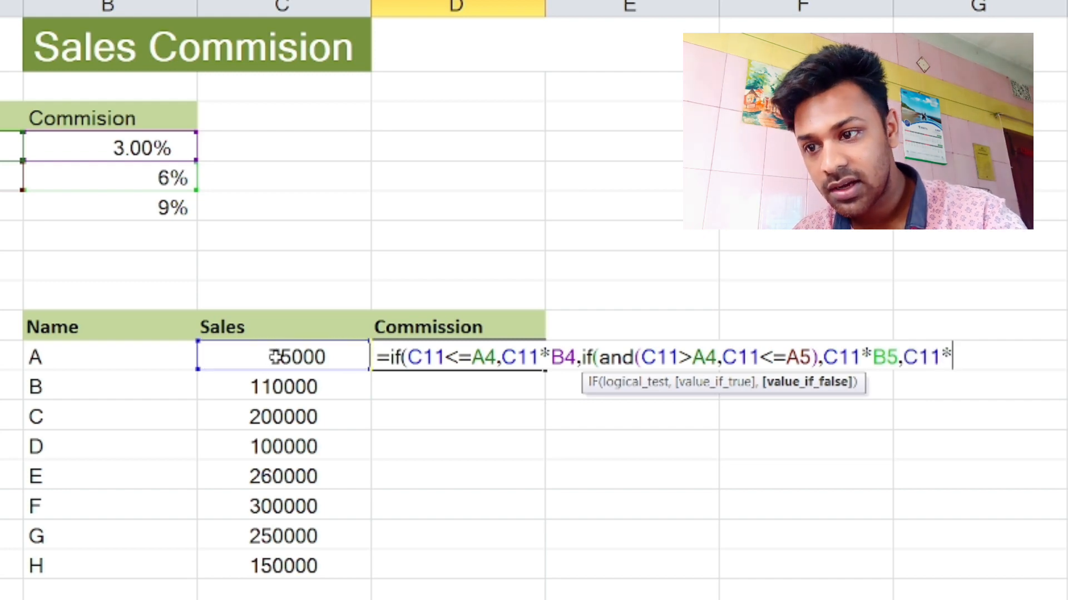
pyautogui.click(146, 213)
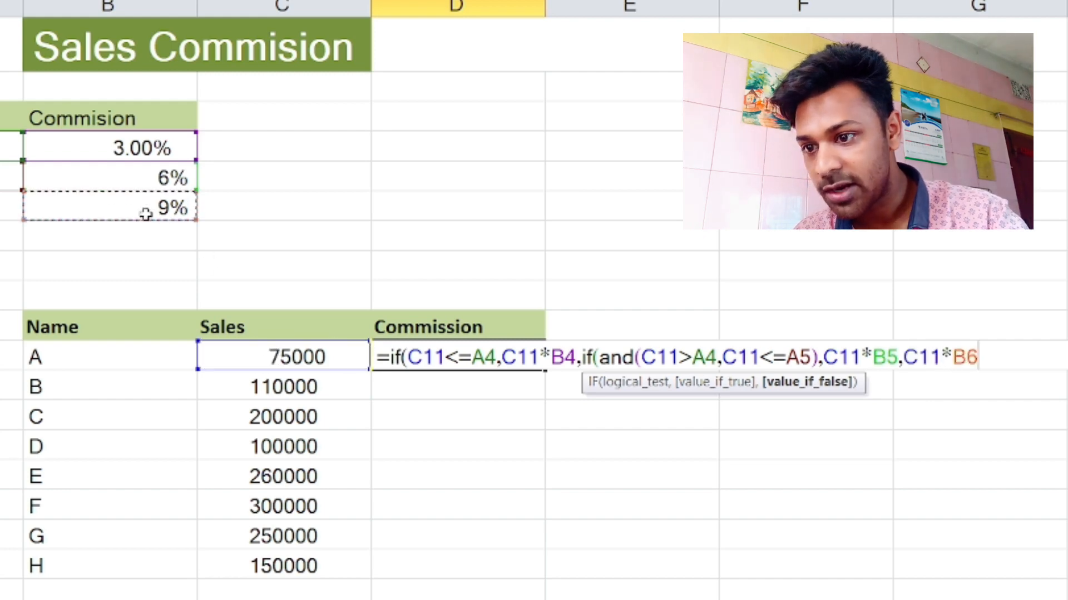
pyautogui.write(')')
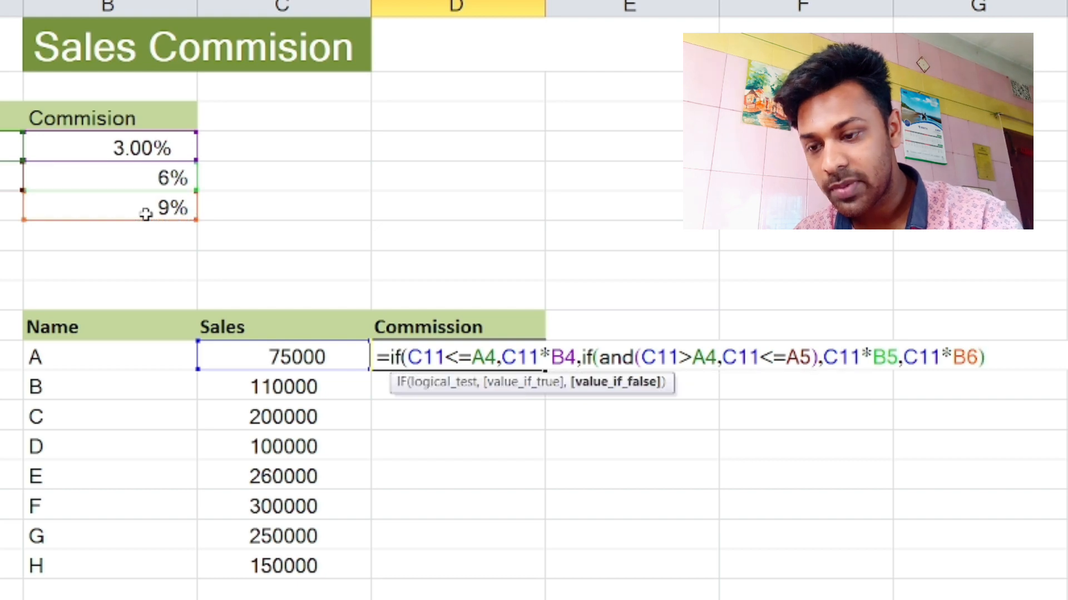
pyautogui.write(')')
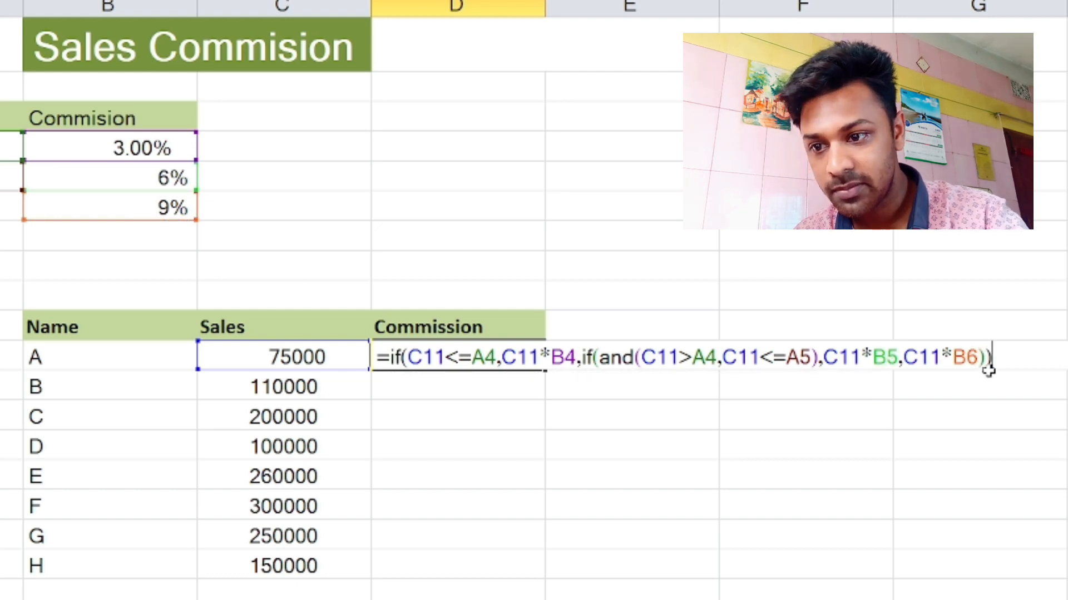
# - Commit salesperson A's commission formula in D11, and lock the row references in its first IF as A$4 and B$4
pyautogui.press('Return')
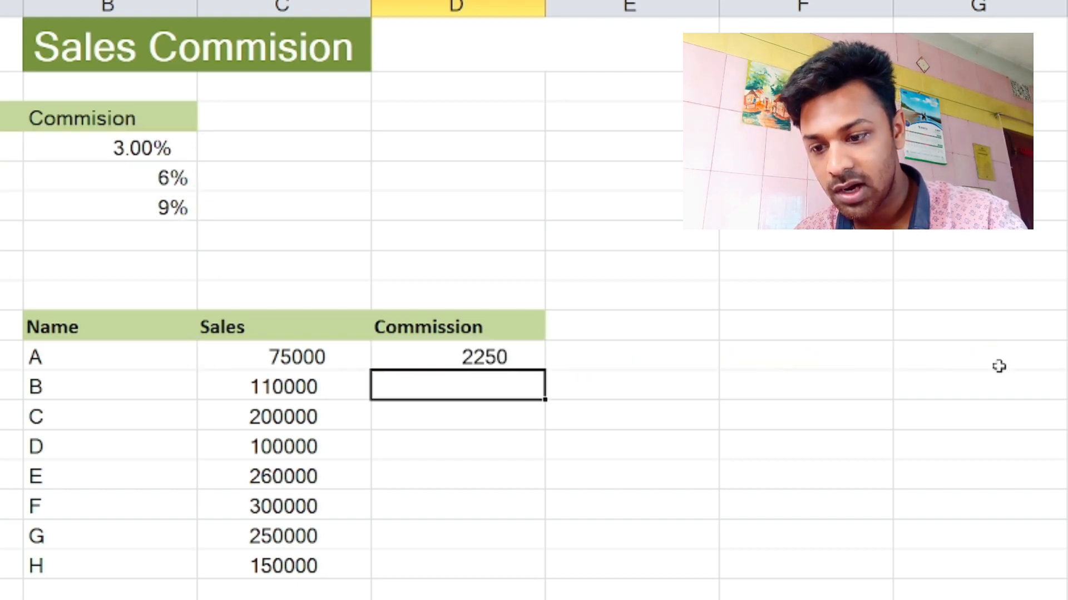
pyautogui.click(465, 359)
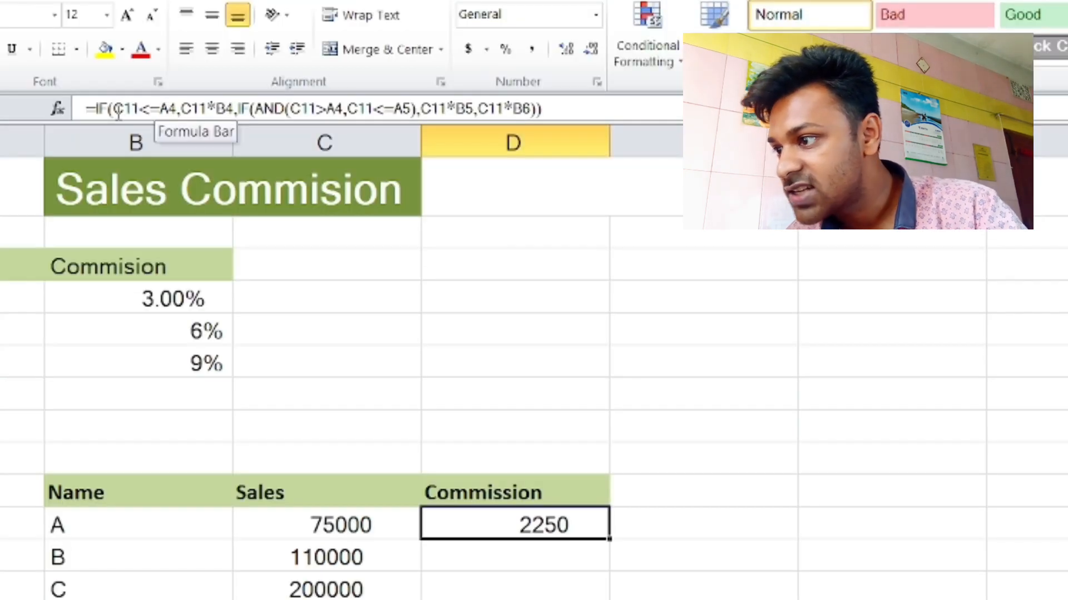
pyautogui.click(168, 108)
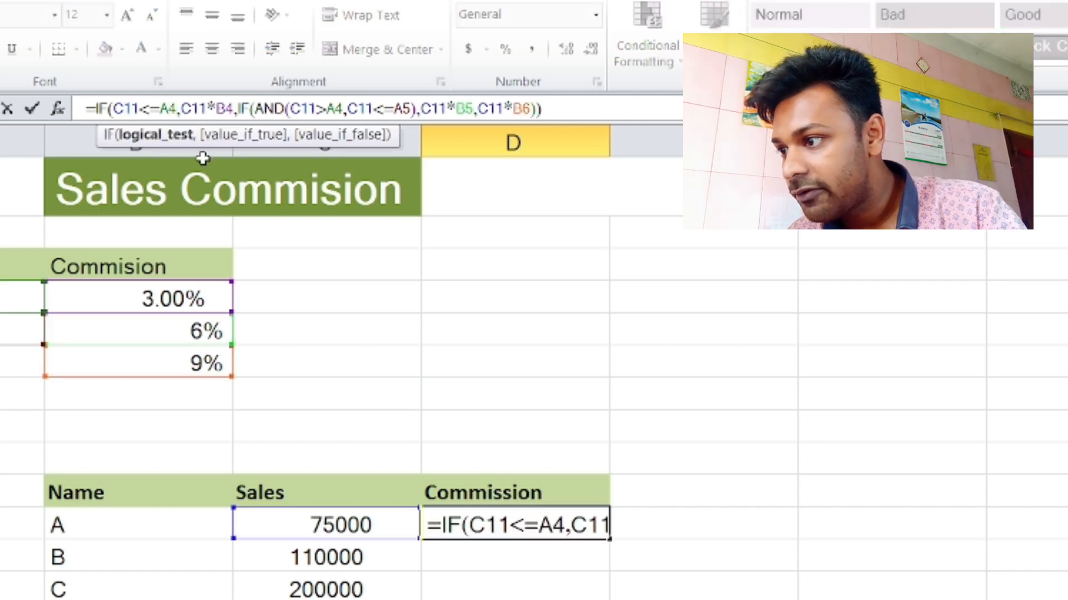
pyautogui.write('$')
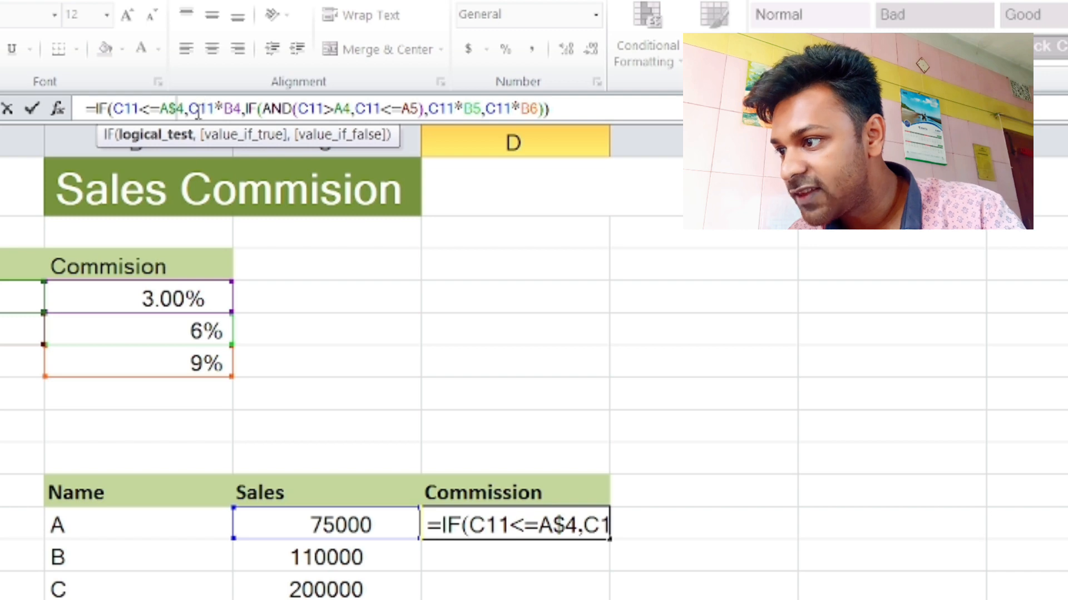
pyautogui.click(234, 108)
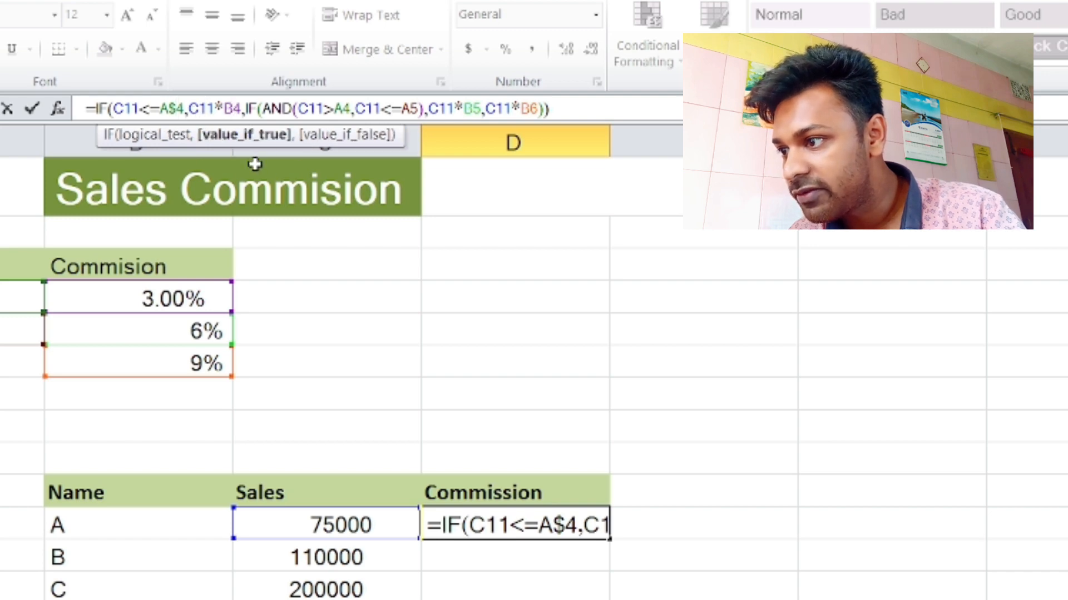
pyautogui.write('$')
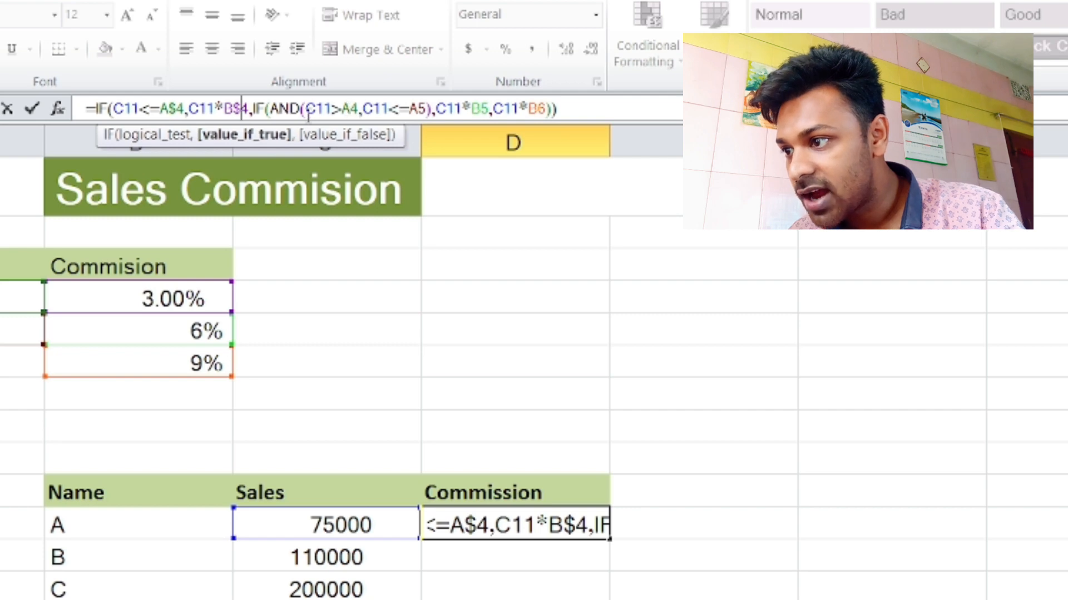
# - Lock the row references in the two AND conditions of the D11 formula as A$4 and A$5
pyautogui.click(349, 109)
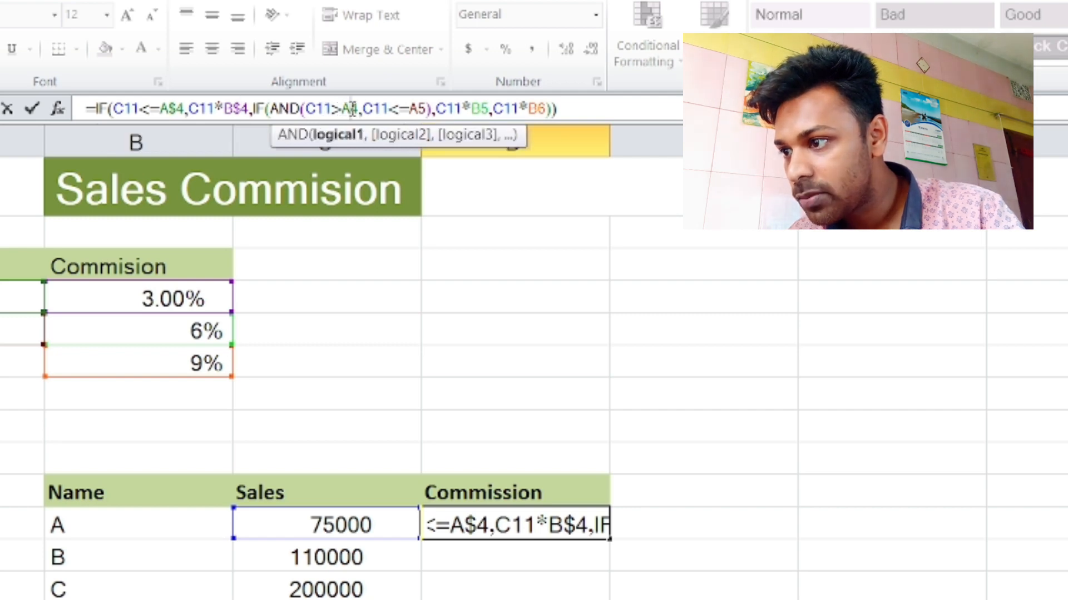
pyautogui.write('$')
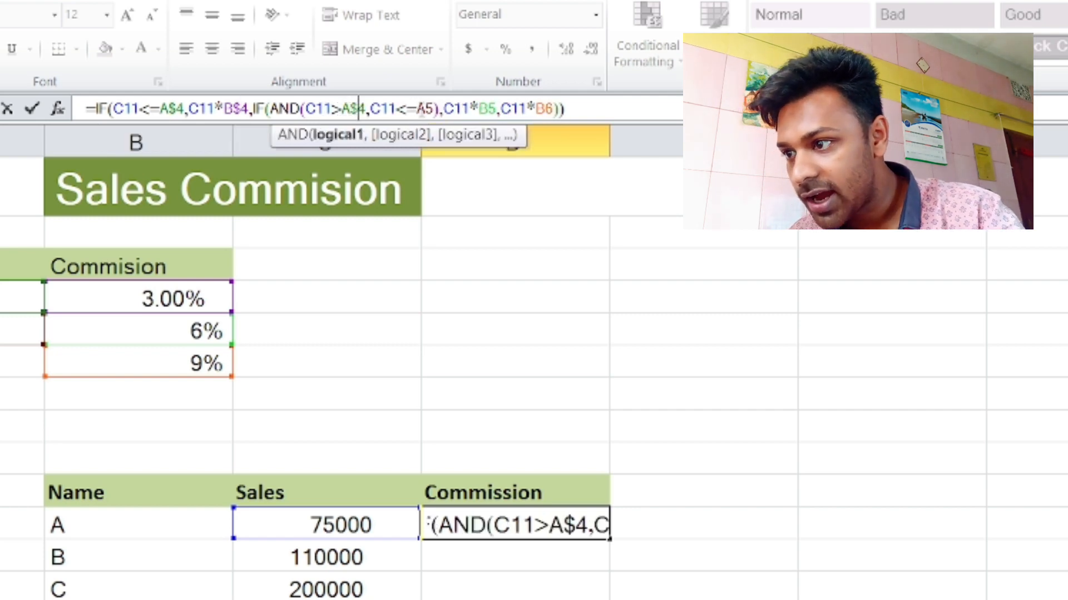
pyautogui.click(426, 109)
pyautogui.write('$')
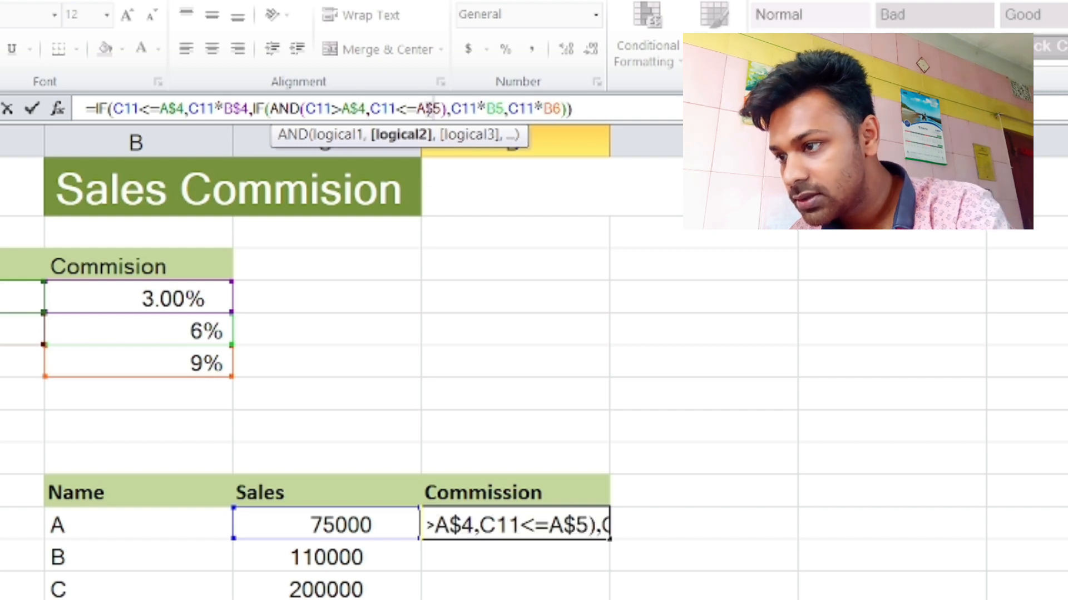
# - Lock the nested IF's commission rate references as B$5 and B$6 and commit the edited formula
pyautogui.click(493, 108)
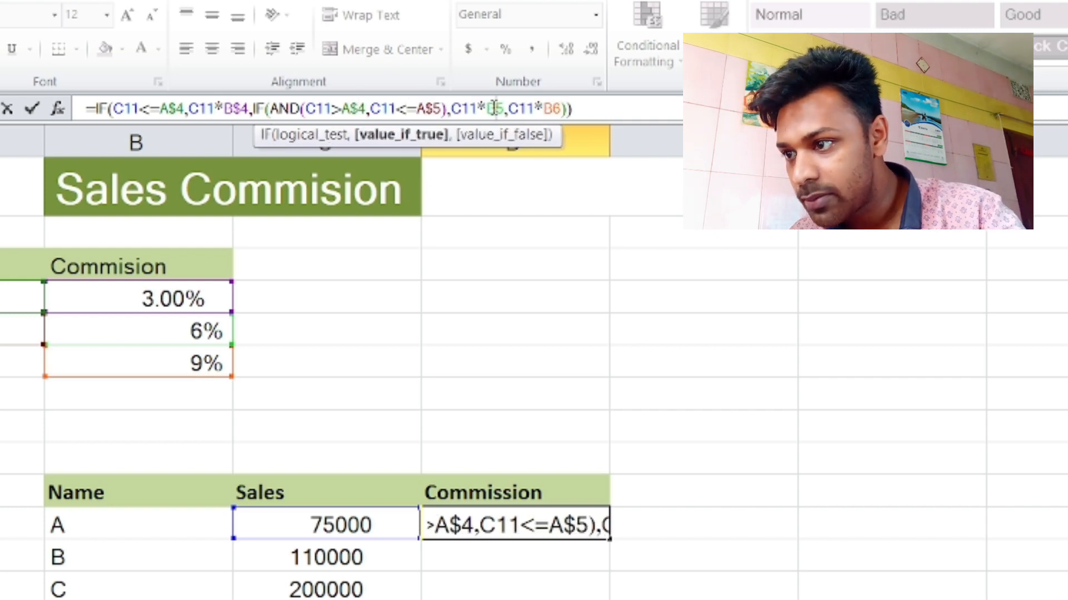
pyautogui.write('$')
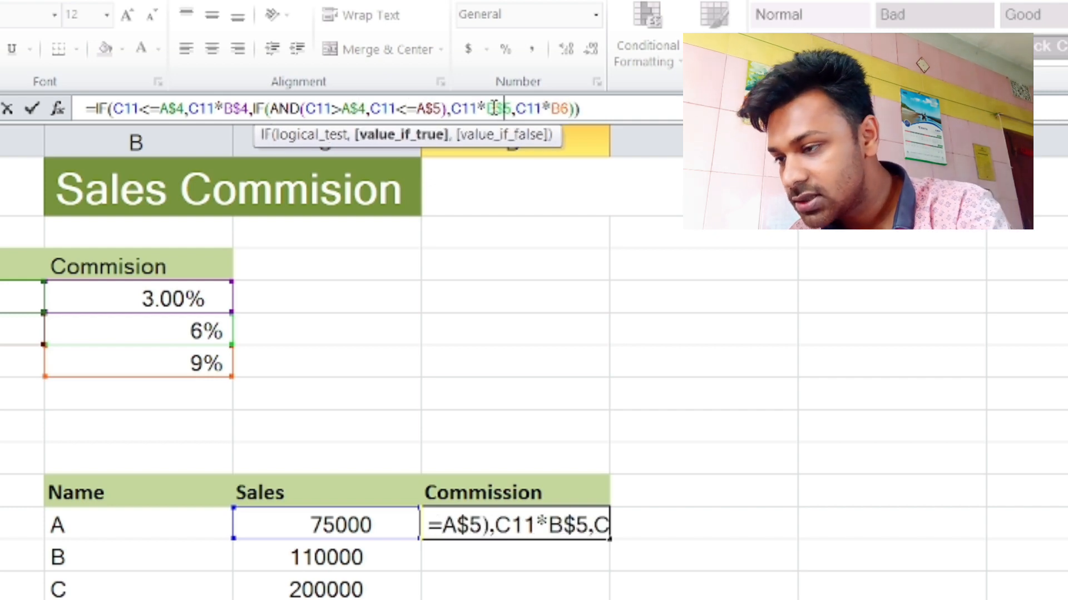
pyautogui.click(559, 109)
pyautogui.write('$')
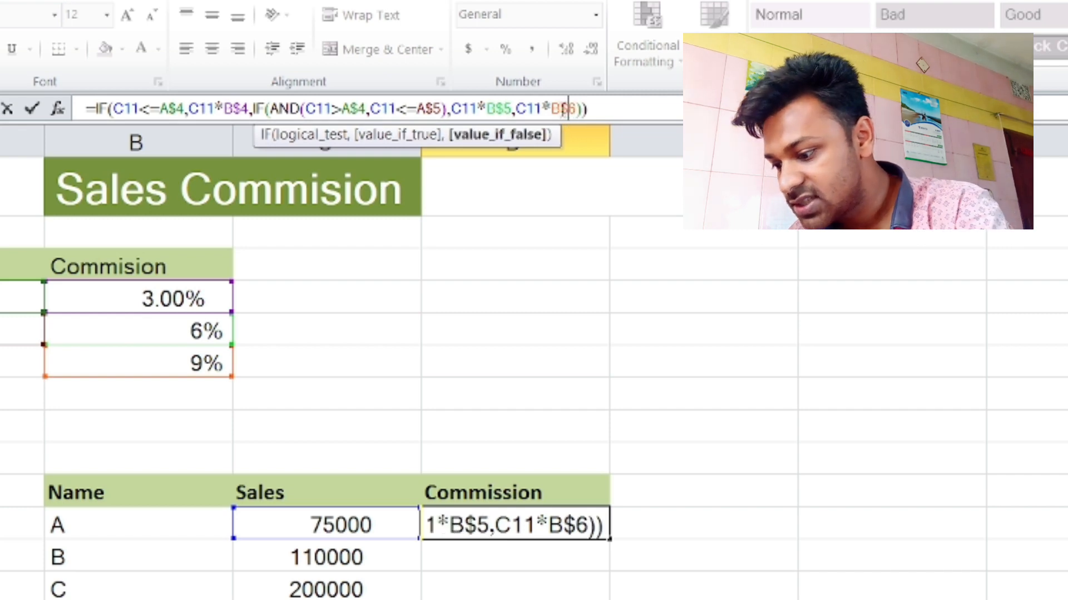
pyautogui.press('Return')
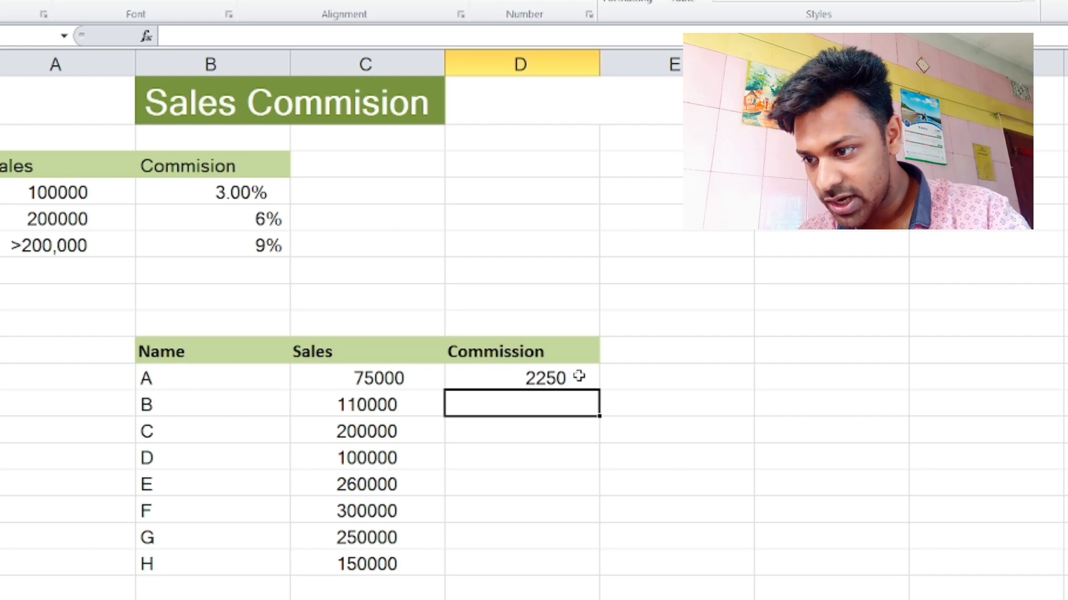
# - Fill the commission formula from D11 down through salesperson H's row and deselect the range
pyautogui.click(585, 524)
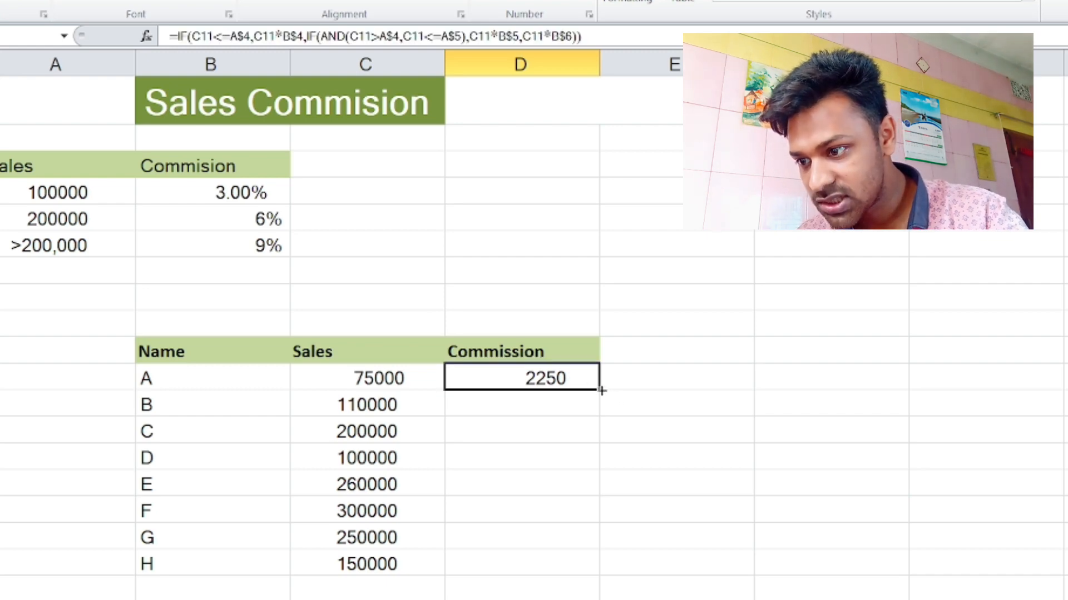
pyautogui.moveTo(601, 390); pyautogui.dragTo(602, 575)
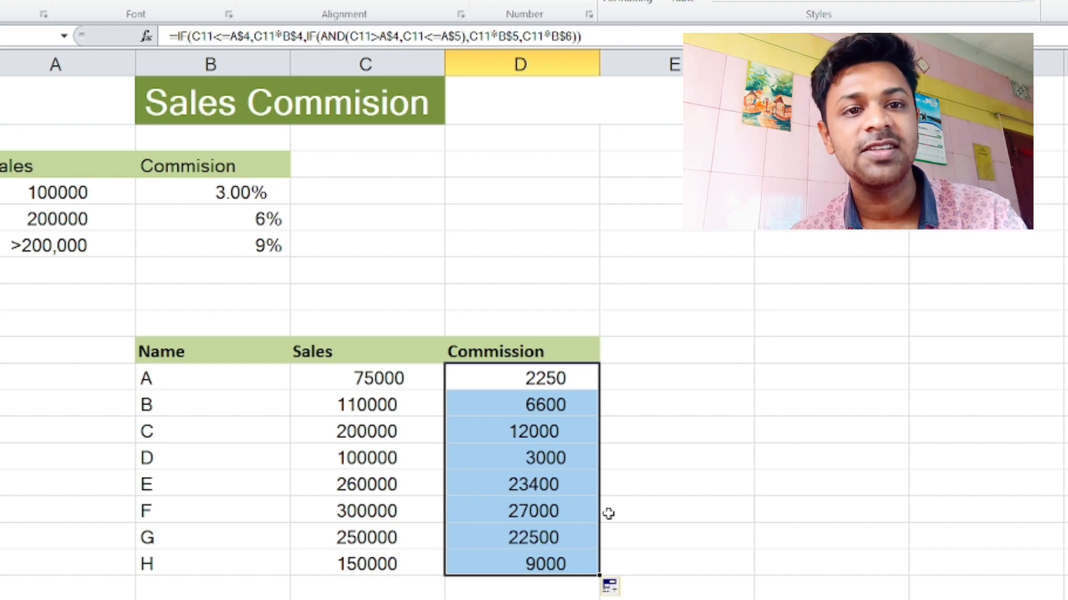
pyautogui.click(680, 380)
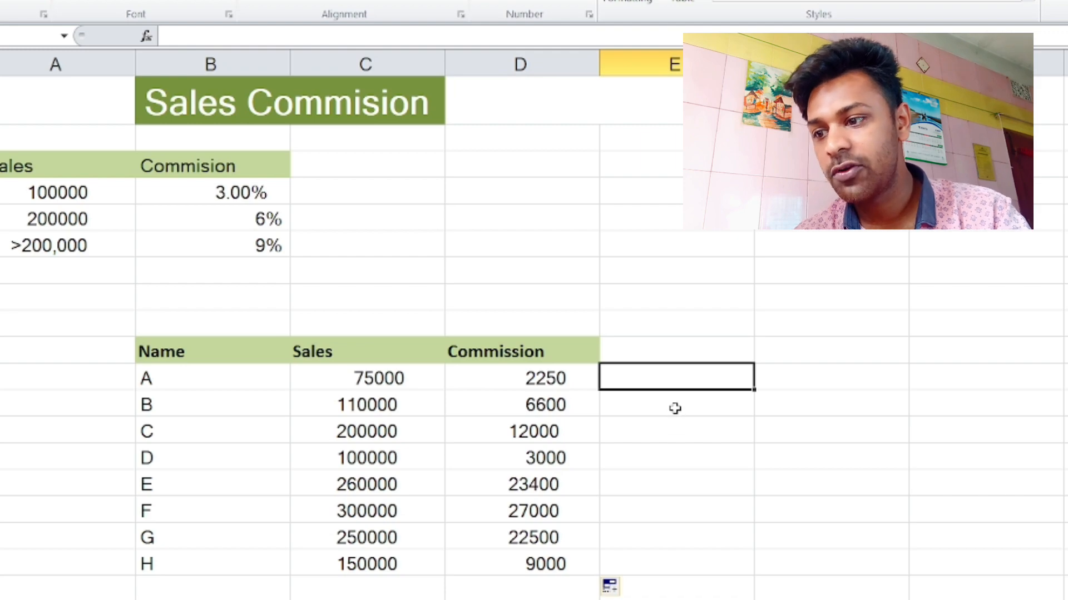